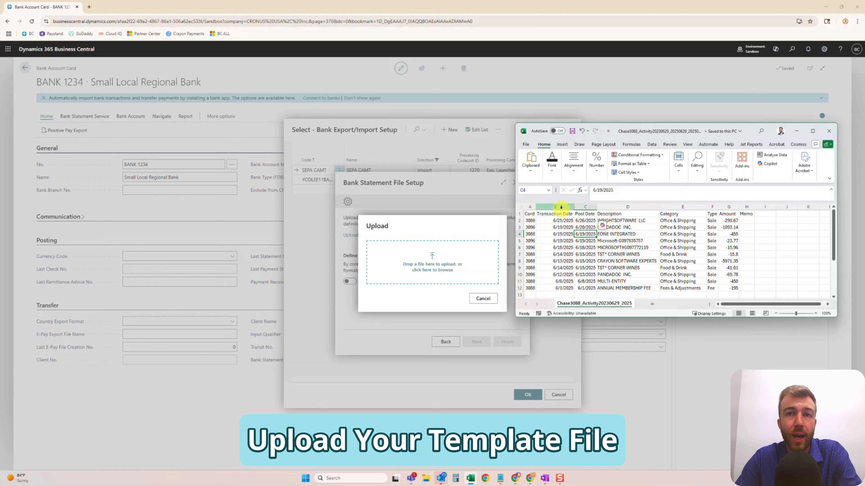
Examine the date, description, category and amount columns in the Chase statement spreadsheet
left_click_drag(559, 207, 583, 206)
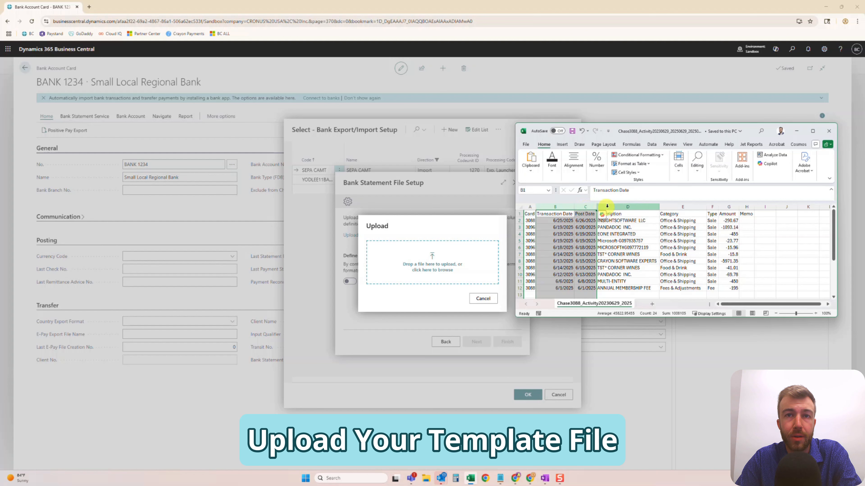
left_click(619, 206)
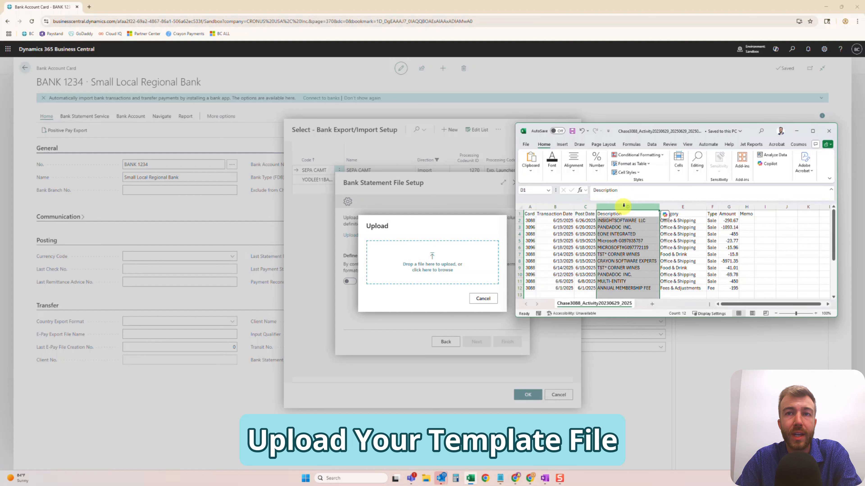
left_click(674, 206)
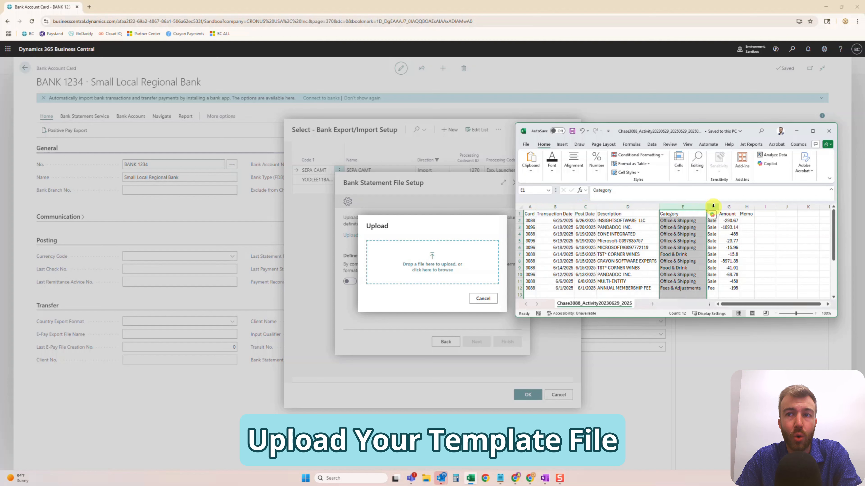
left_click(724, 206)
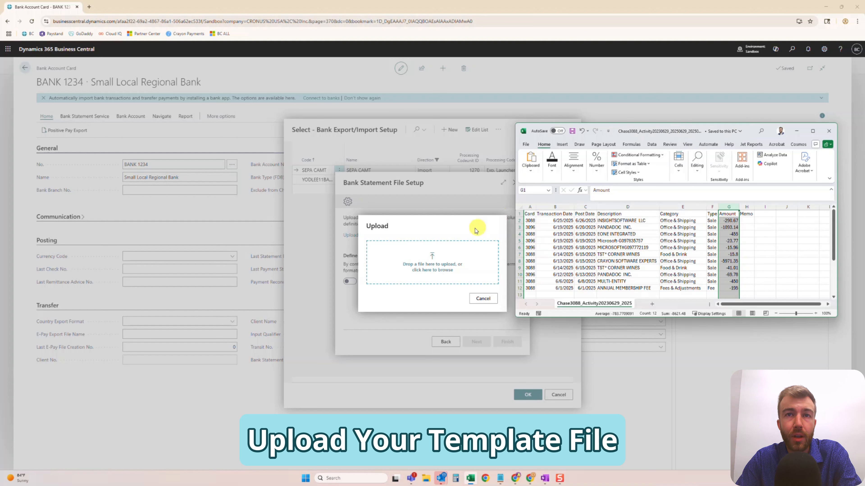
Upload the statement file Chase3088_Activity20230629_20250629_20250630.CSV as the template and continue the setup
left_click(421, 266)
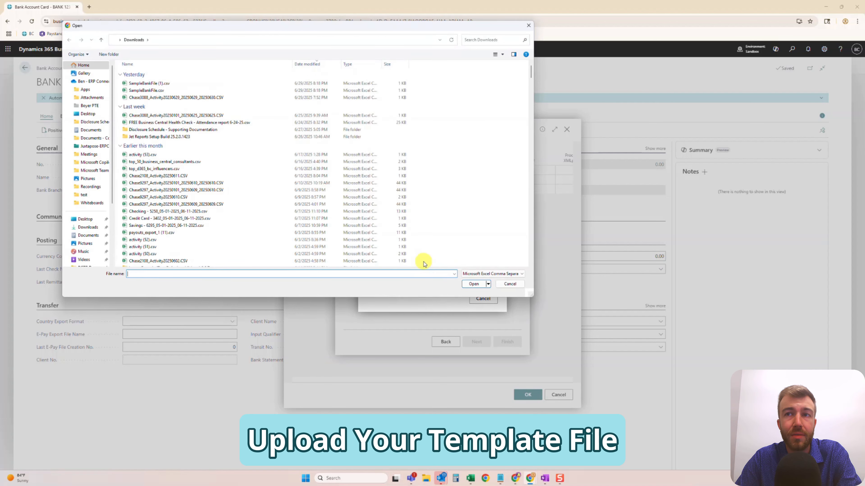
double_click(205, 97)
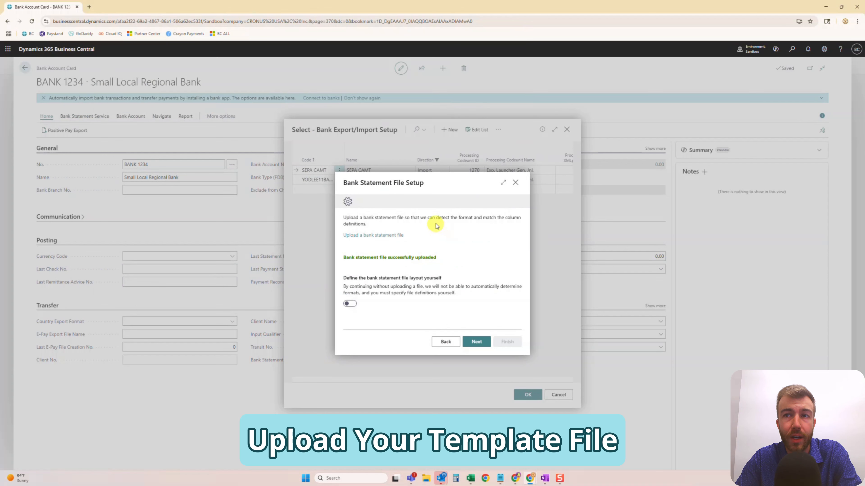
left_click(475, 342)
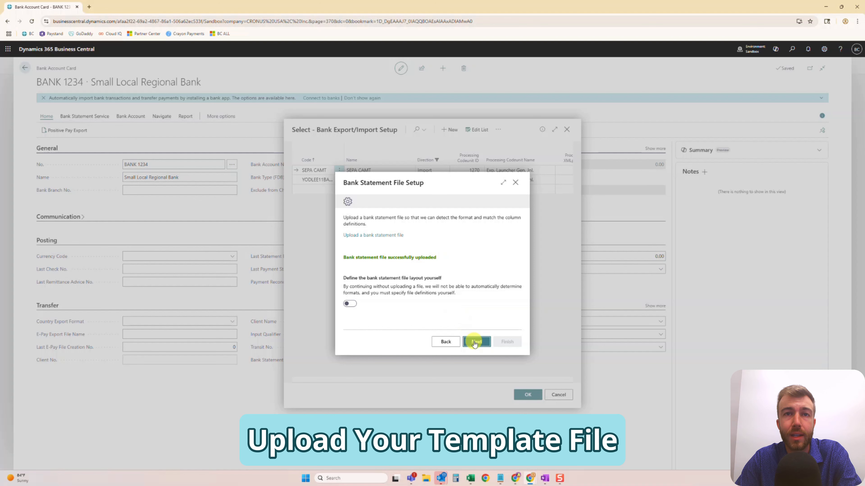
Check the spreadsheet's header row against the file preview and accept 1 header line to skip
left_click(470, 479)
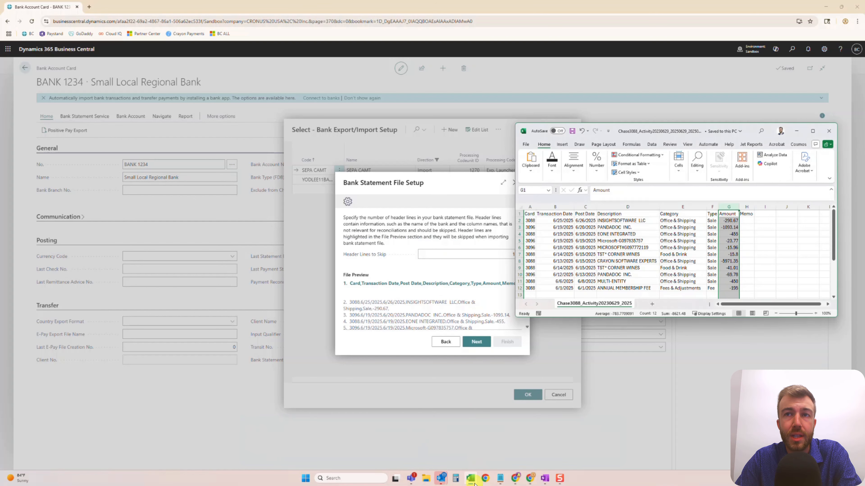
left_click(519, 214)
left_click_drag(620, 137, 632, 139)
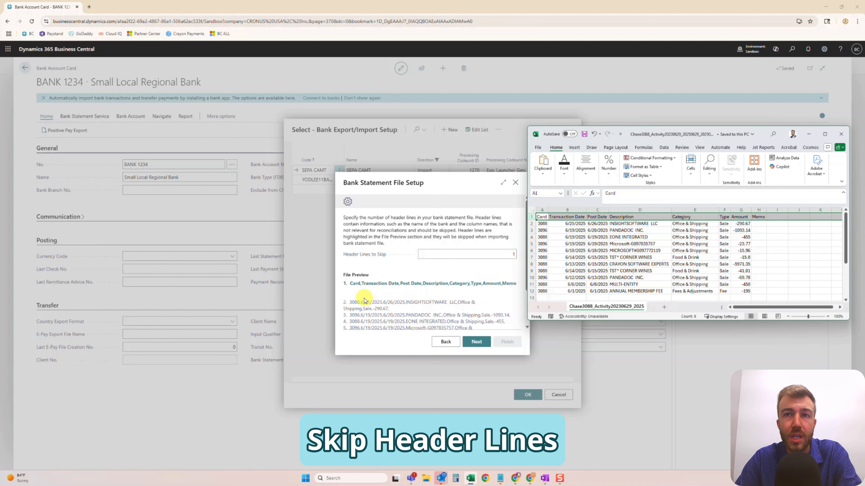
scroll(359, 305, "down", 2)
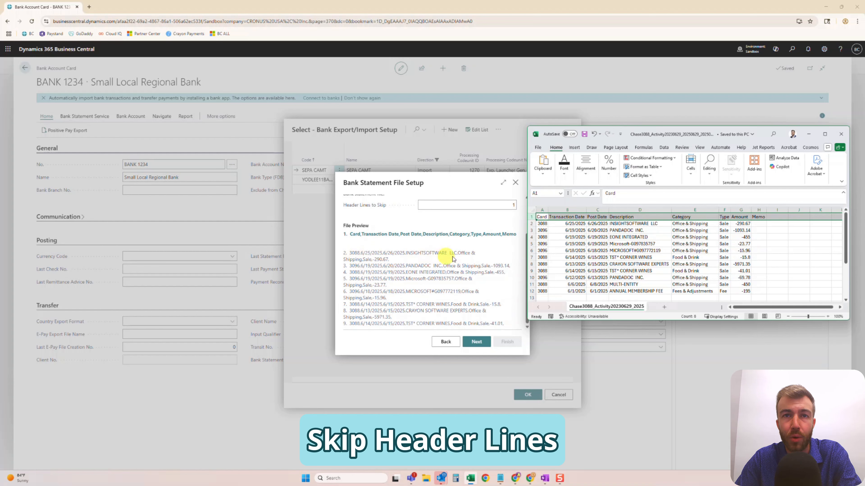
scroll(483, 257, "up", 1)
scroll(484, 257, "up", 1)
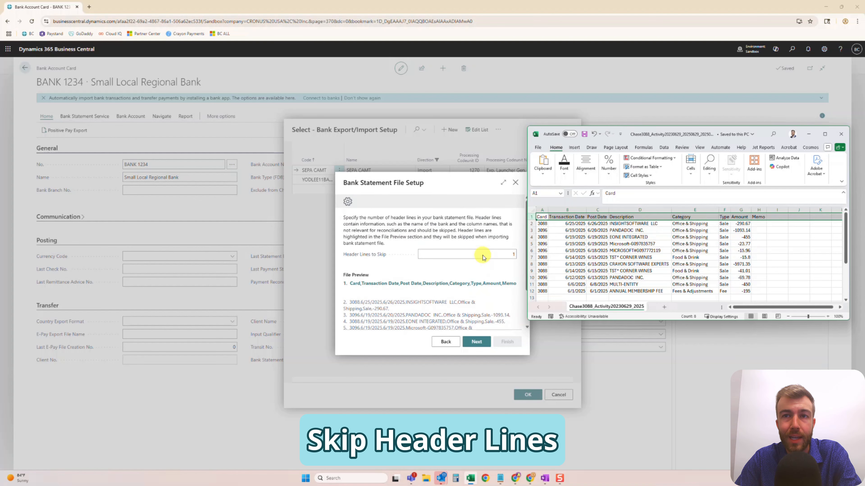
left_click(477, 345)
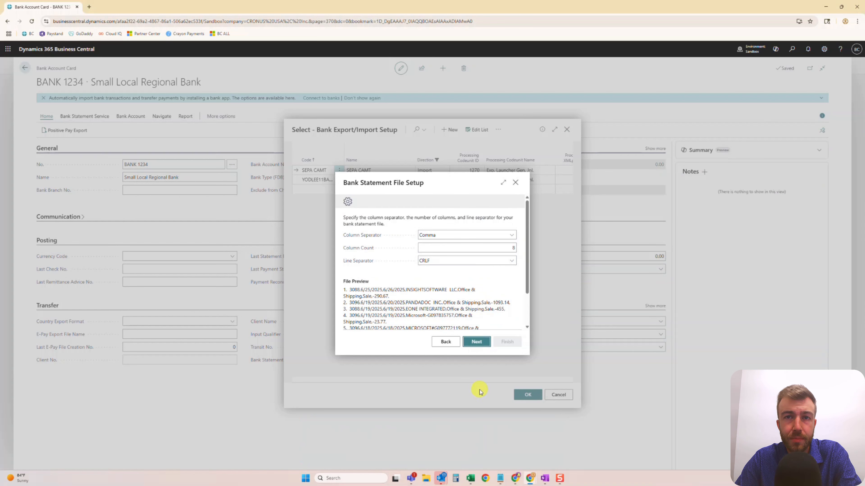
Check the column count against the spreadsheet and accept 8 columns with comma column separator and CRLF line separator
left_click(472, 481)
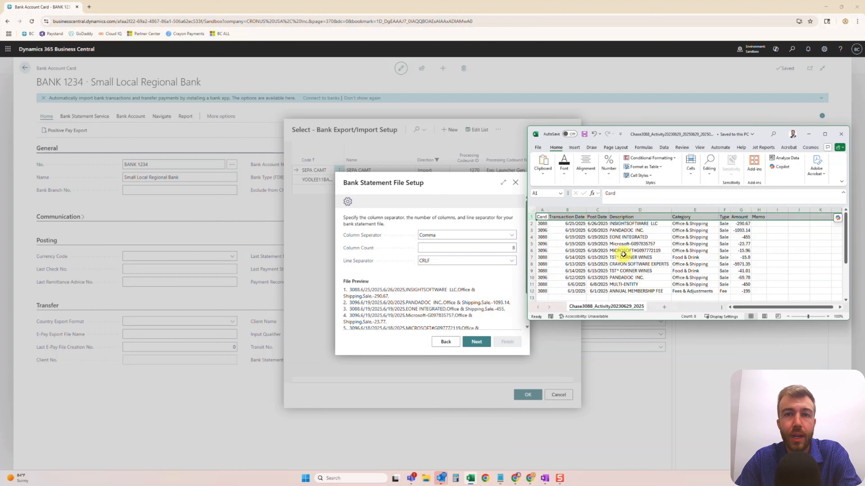
left_click(512, 248)
key("BackSpace")
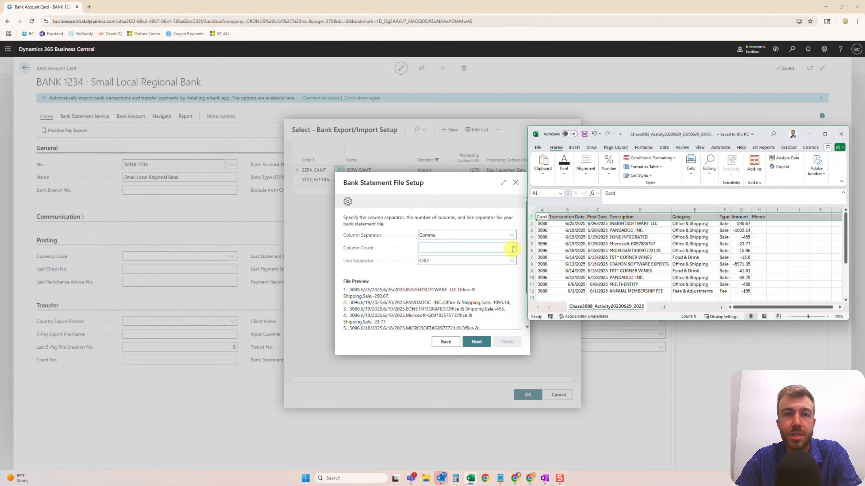
left_click(512, 249)
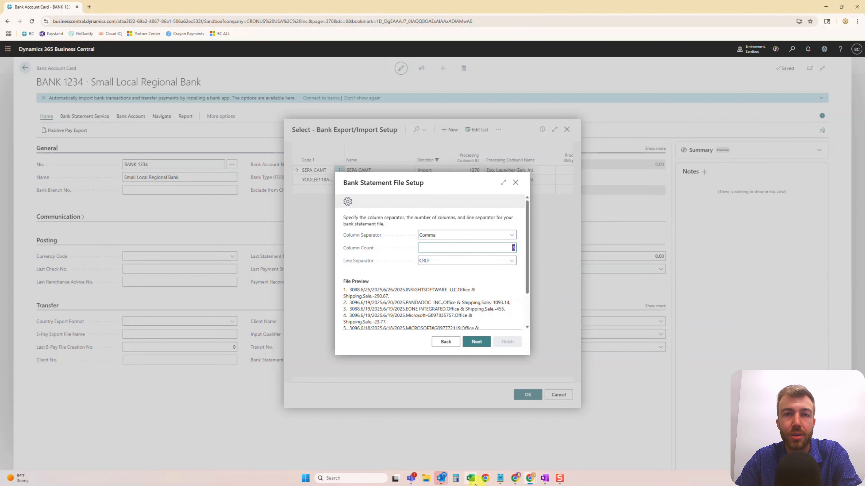
left_click(472, 479)
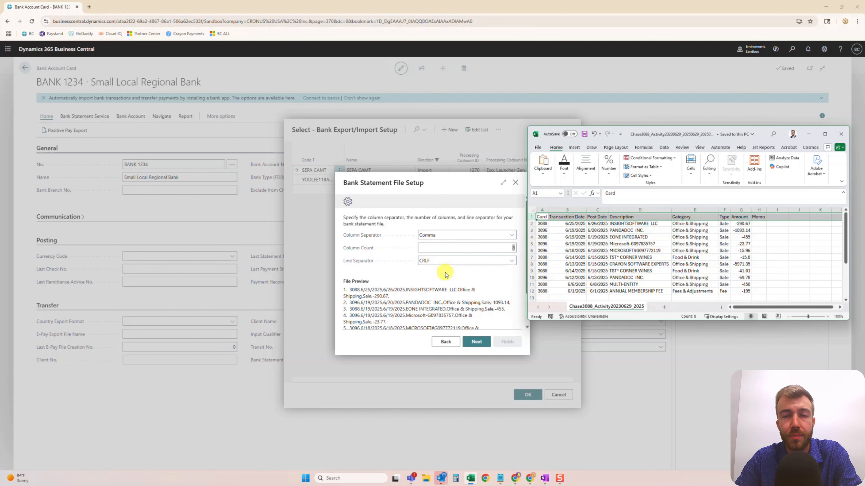
left_click(475, 343)
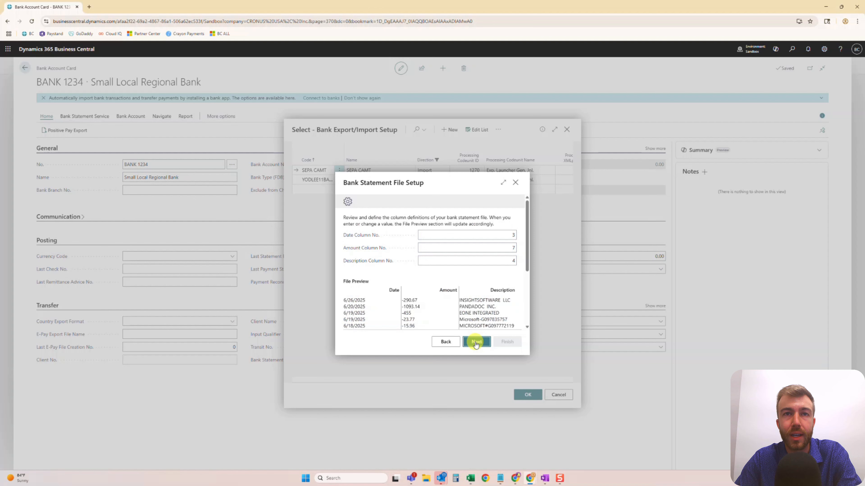
Verify the column mapping against the spreadsheet and accept date column 3, amount column 7 and description column 4
left_click(472, 479)
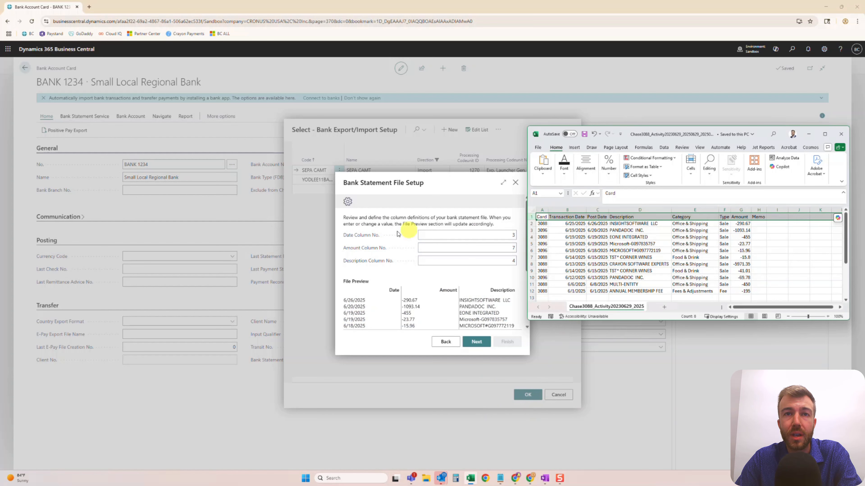
mouse_move(356, 235)
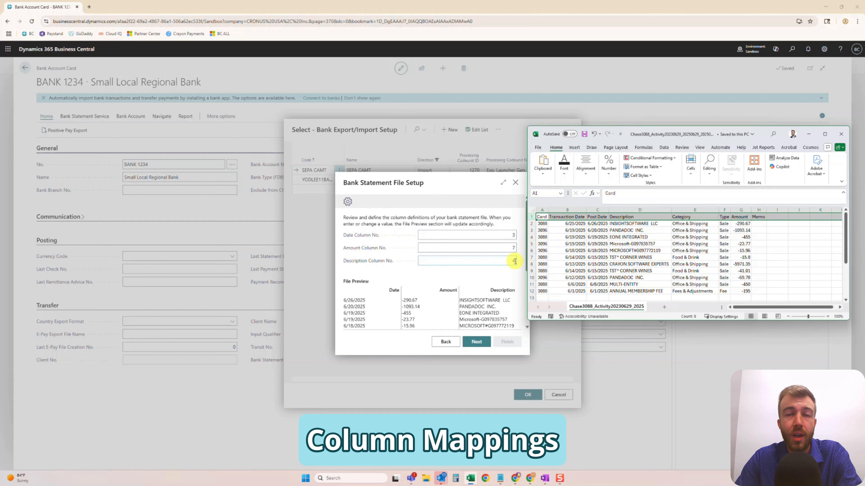
left_click_drag(580, 208, 594, 209)
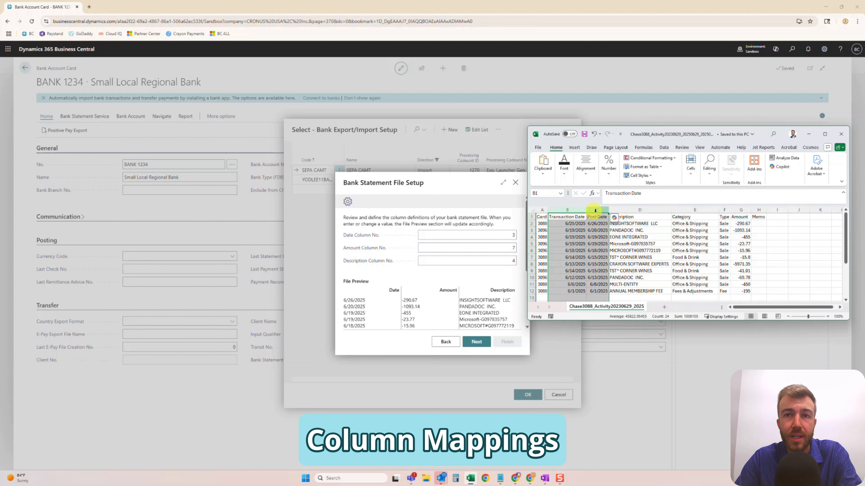
left_click(597, 208)
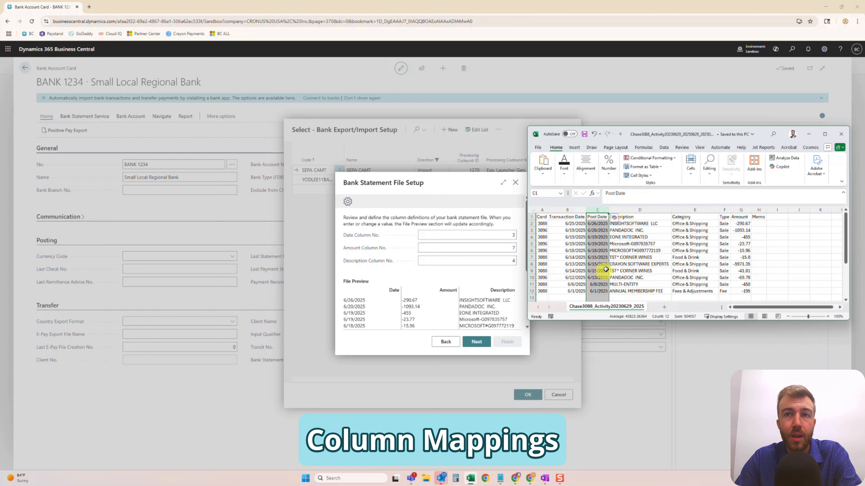
left_click(741, 210)
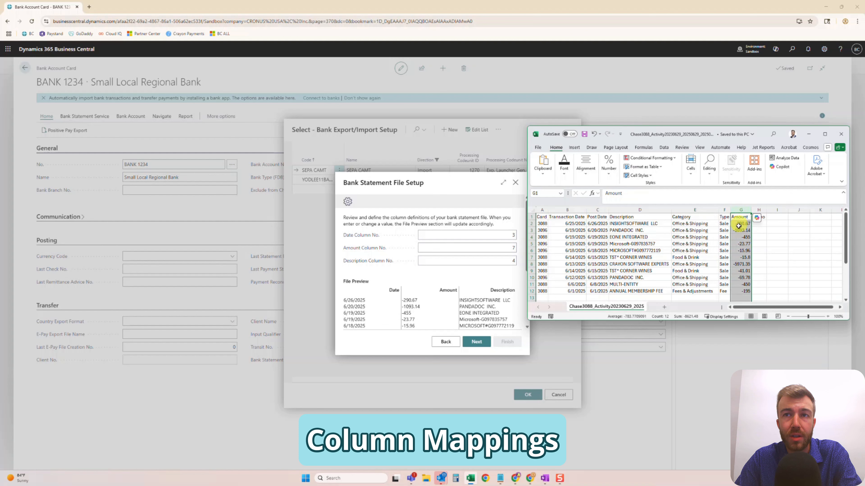
left_click(639, 210)
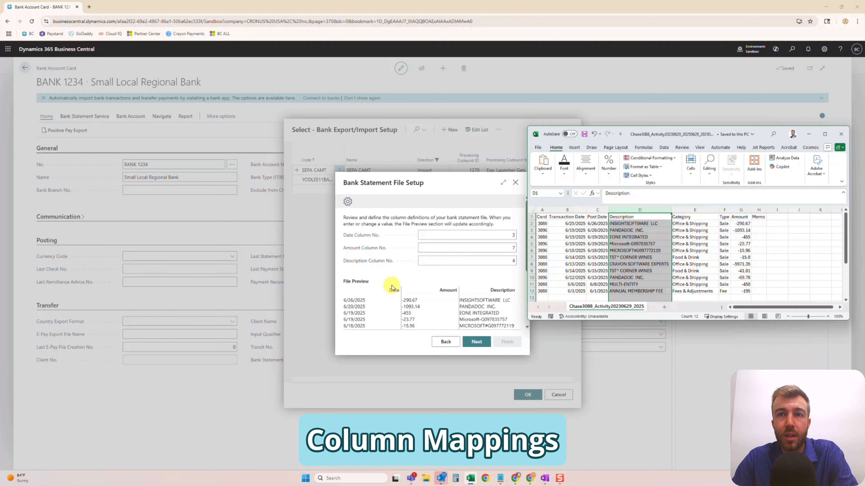
left_click(478, 344)
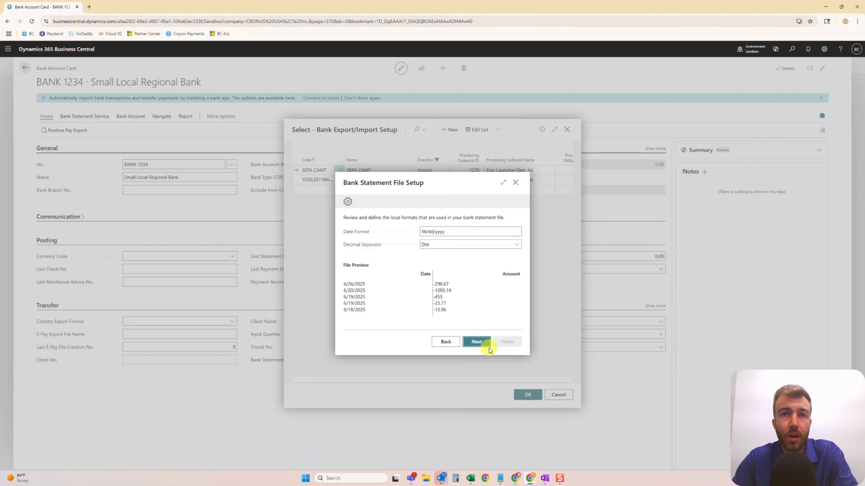
Review the local formats and accept date format M/dd/yyyy with Dot as the decimal separator
left_click(471, 478)
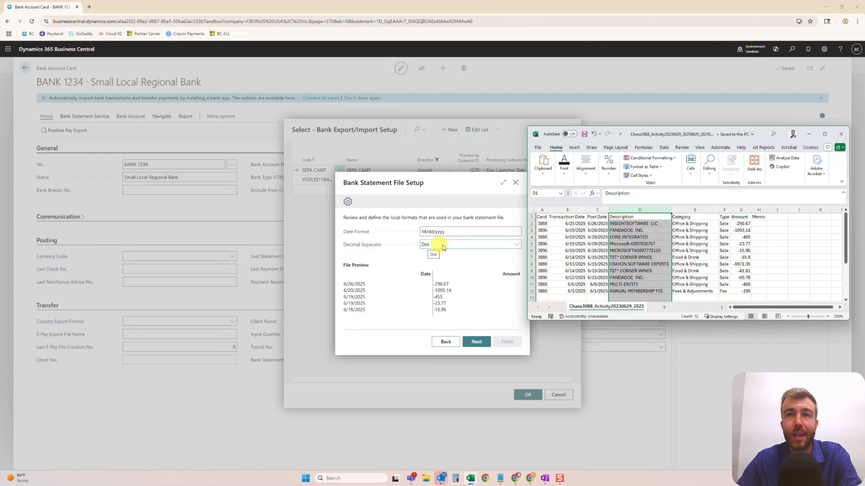
left_click(505, 248)
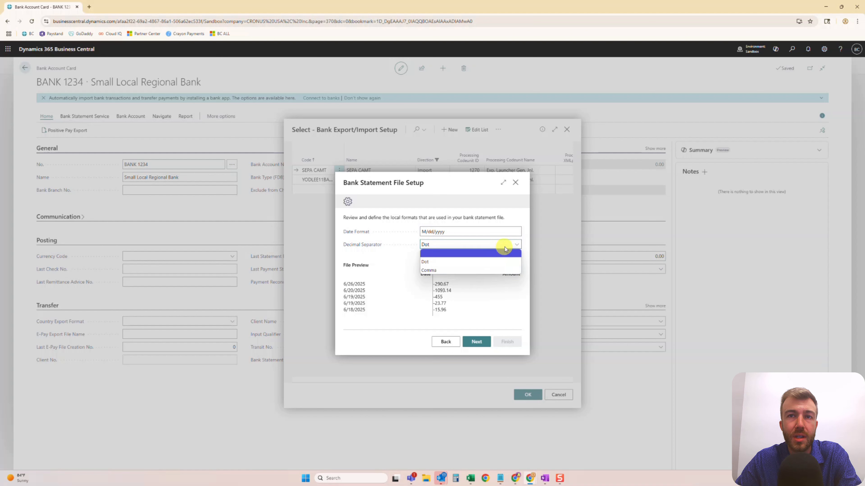
left_click(511, 246)
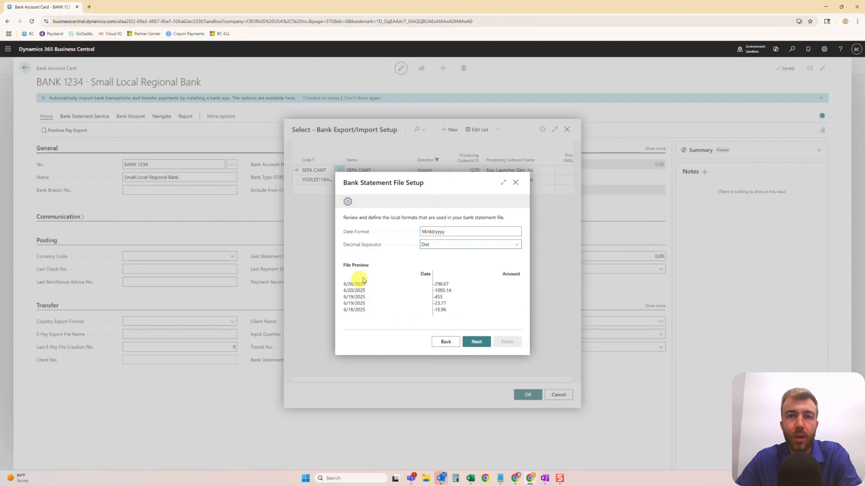
left_click(476, 343)
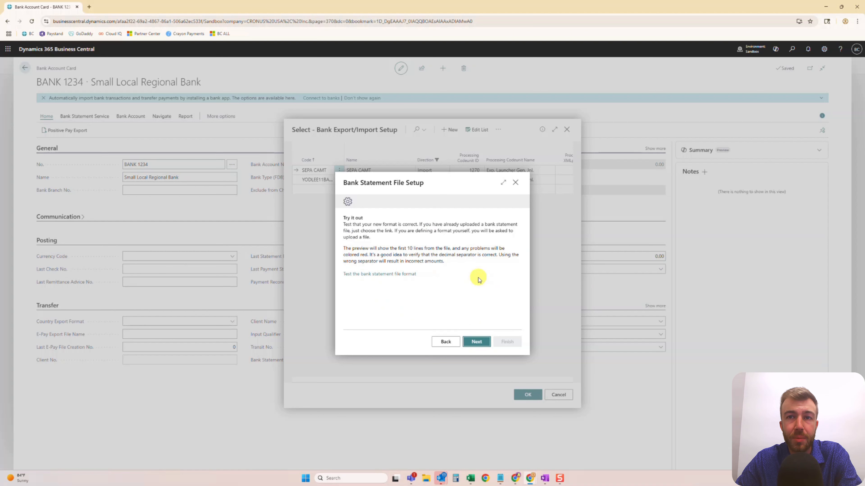
Skip the format test, attach CHASE3088_ACTIVITY20 to bank account BANK 1234 and select it as the card's bank statement import format
left_click(477, 342)
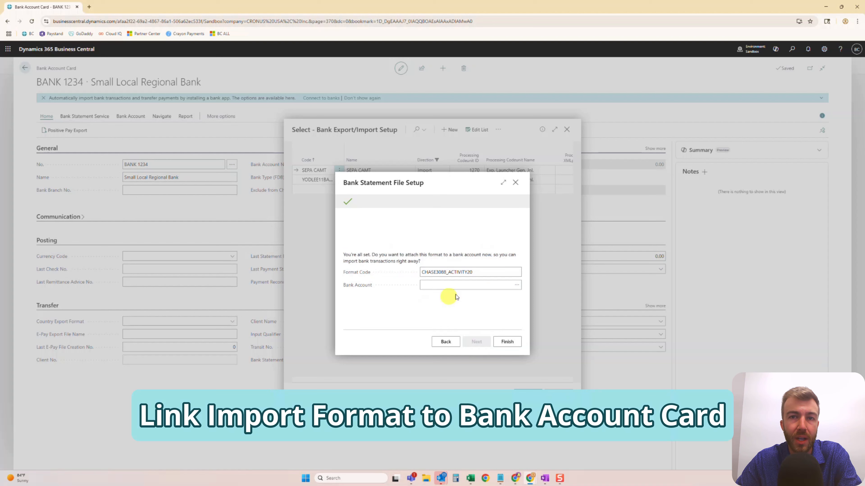
left_click(519, 289)
left_click(518, 286)
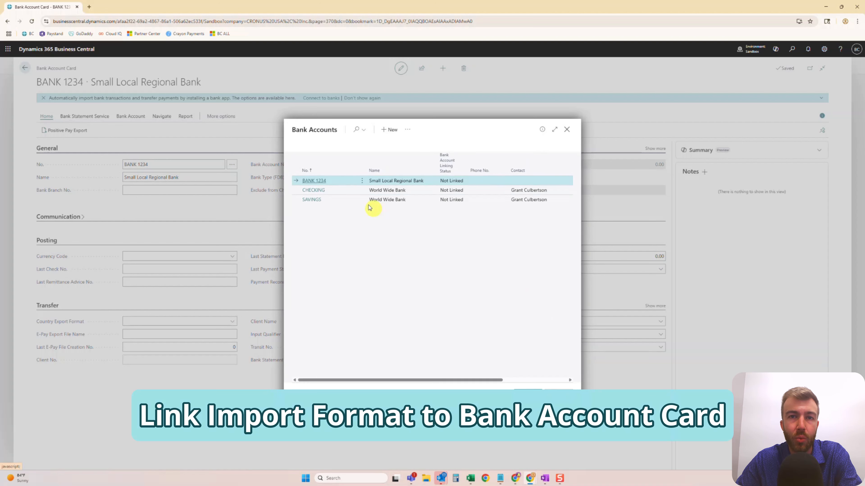
left_click(310, 187)
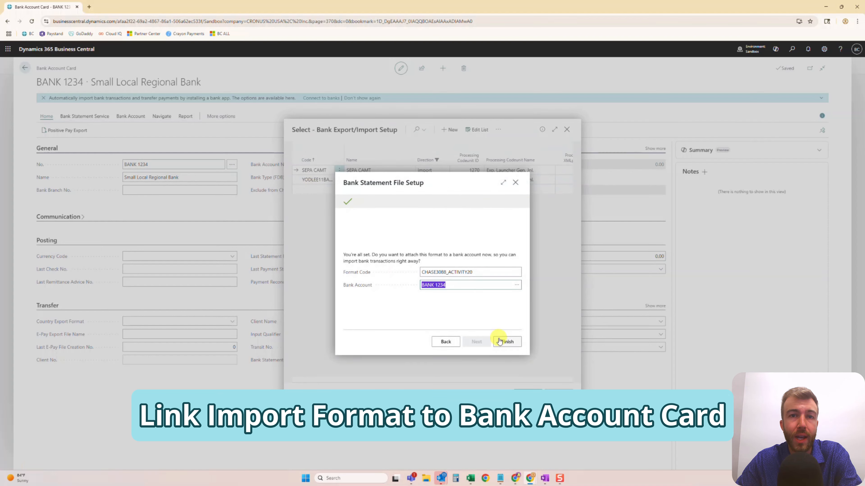
left_click(506, 343)
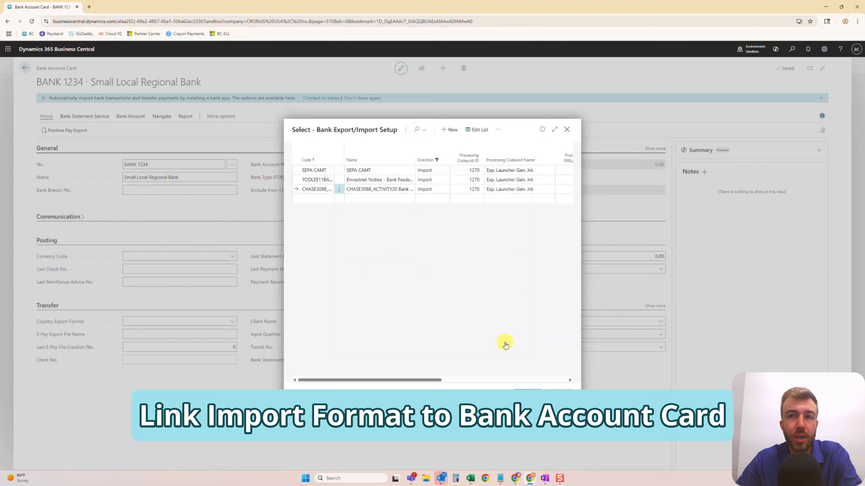
left_click(526, 386)
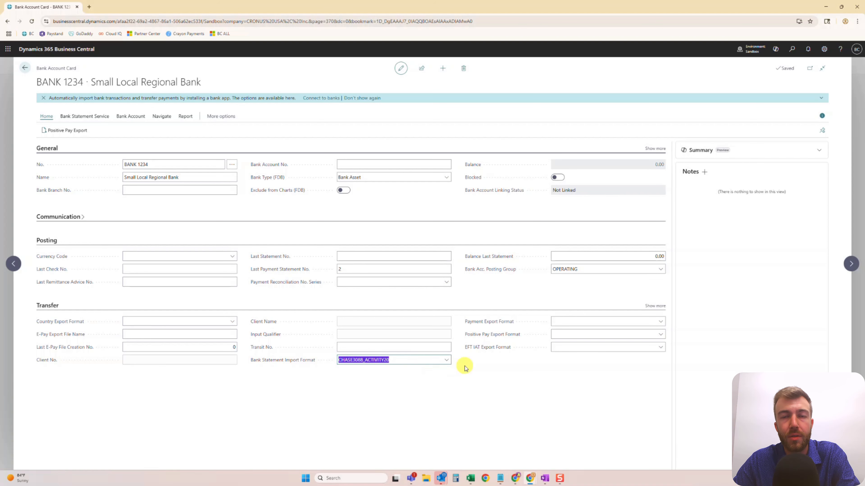
Search for the payment reconciliation journals page and open it from the BANK 1234 bank account card
left_click(791, 50)
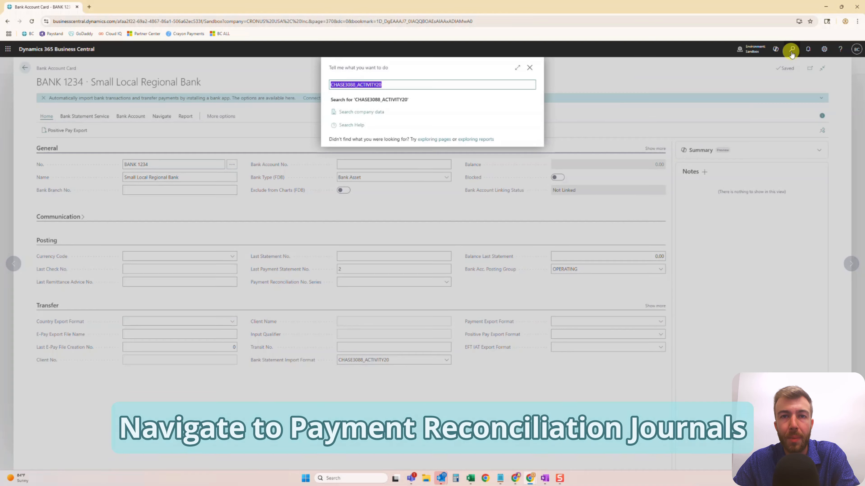
type("pY")
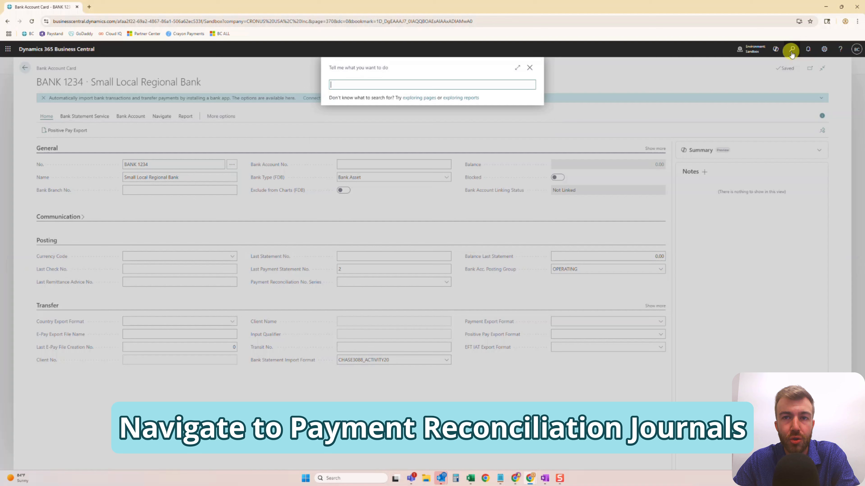
type("payment rec")
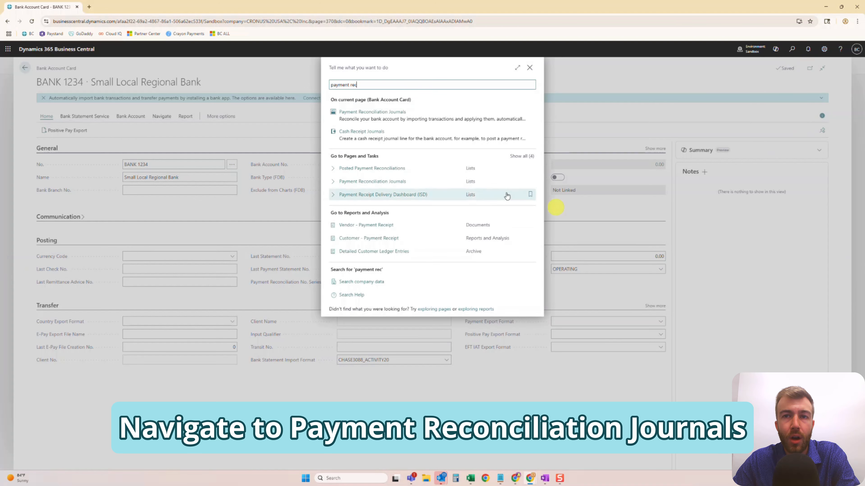
left_click(387, 184)
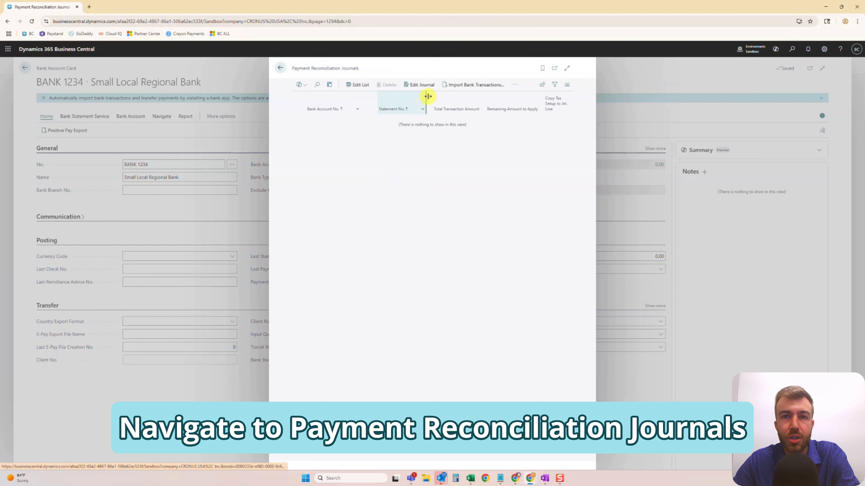
Try to import bank transactions from Chase3088_Activity20230629_20250629_20250630.CSV, and return to the bank account card
mouse_move(438, 108)
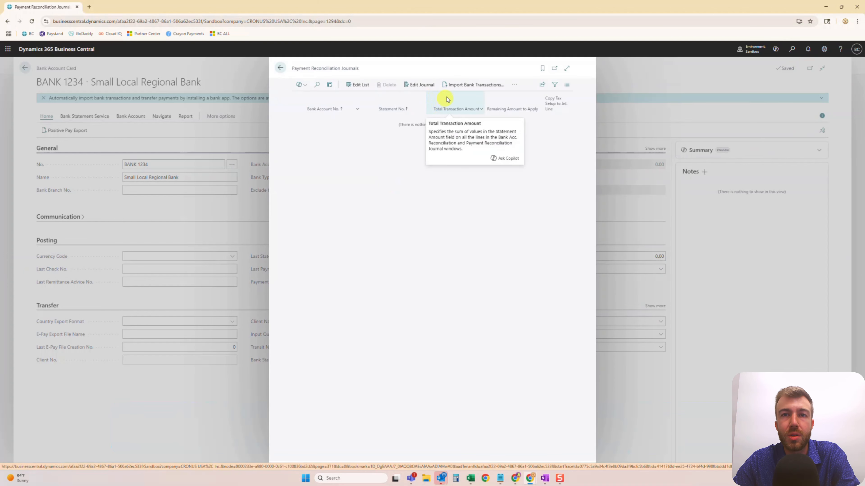
left_click(475, 86)
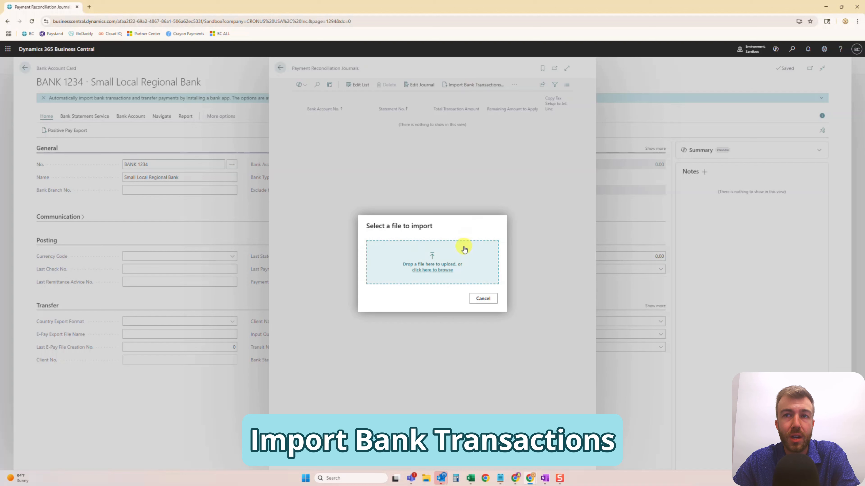
left_click(429, 269)
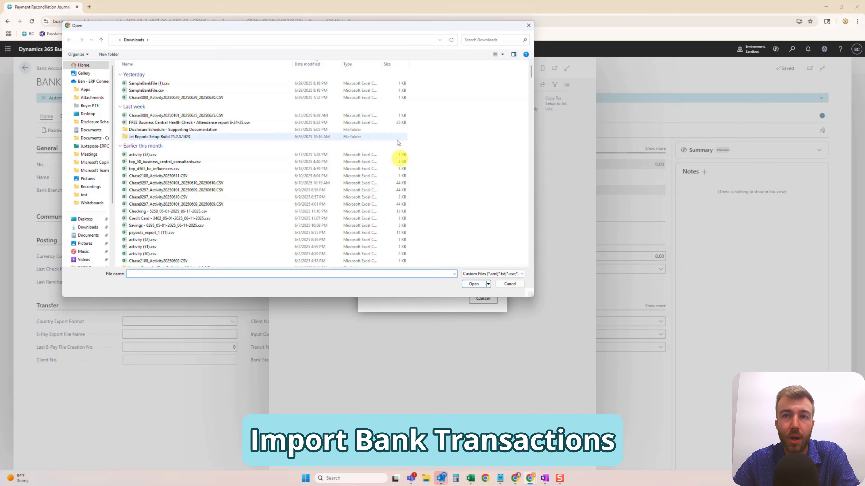
left_click_drag(365, 28, 324, 35)
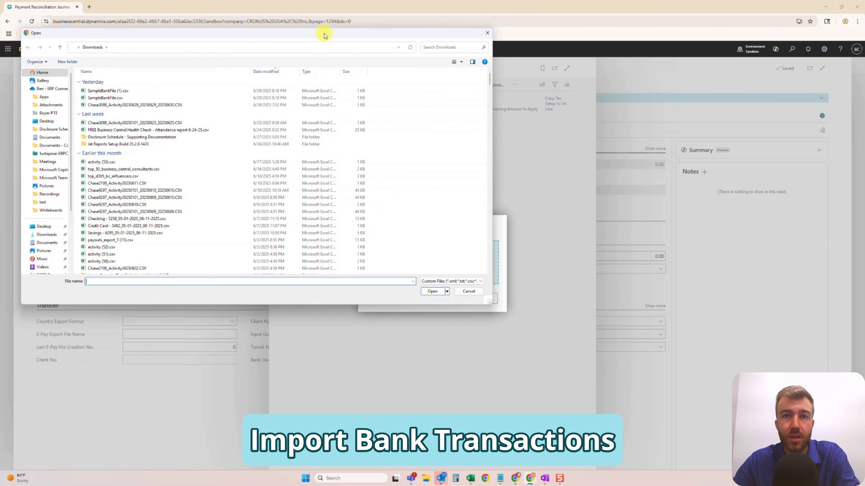
left_click_drag(491, 302, 341, 315)
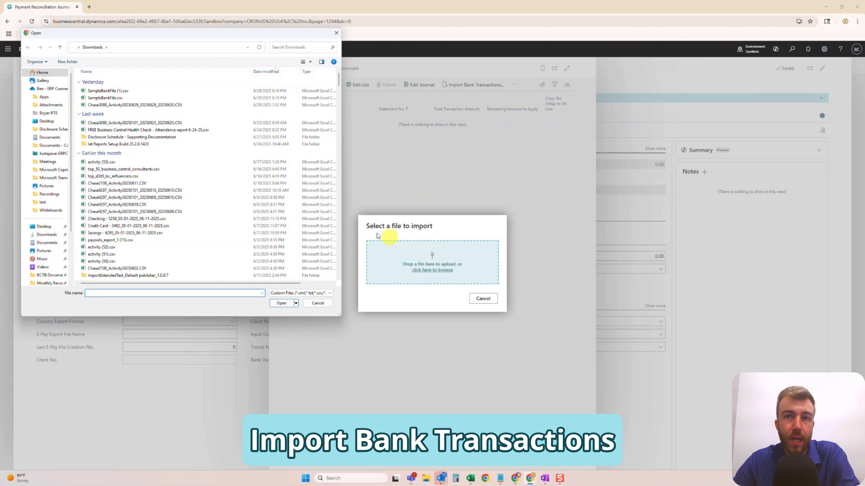
double_click(162, 105)
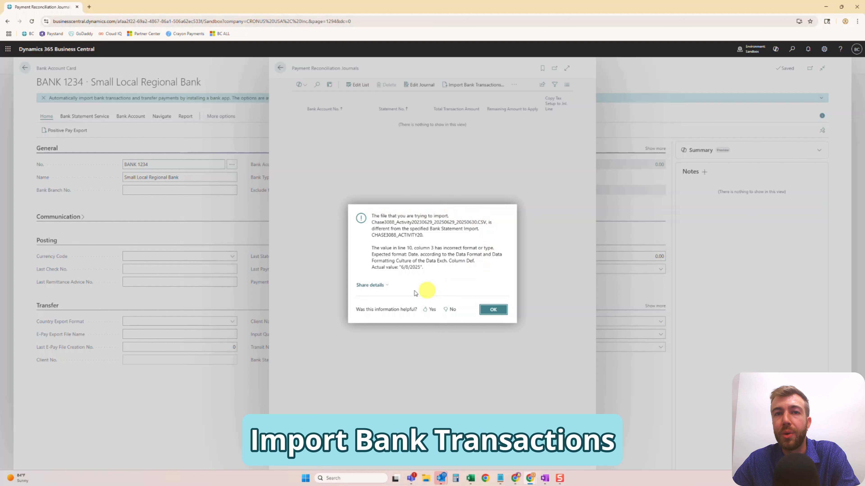
left_click(494, 310)
left_click(282, 68)
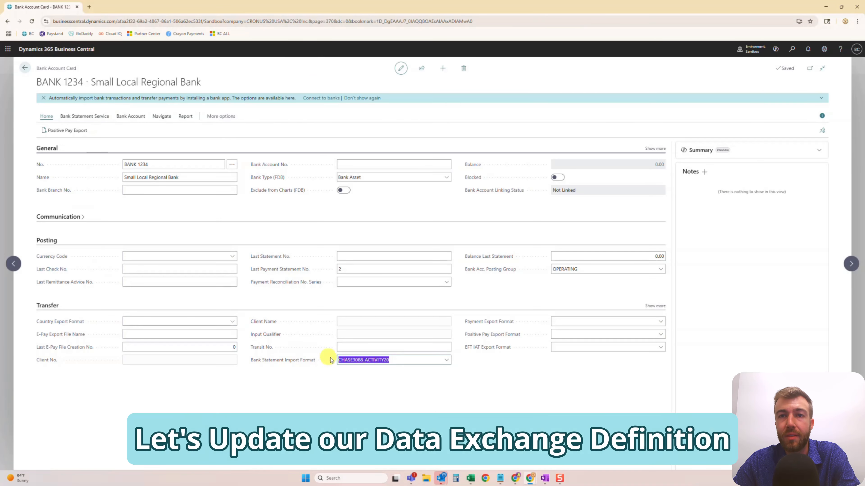
Open the data exchange definition behind the bank account's CHASE3088_ACTIVITY20 statement import format
left_click(447, 360)
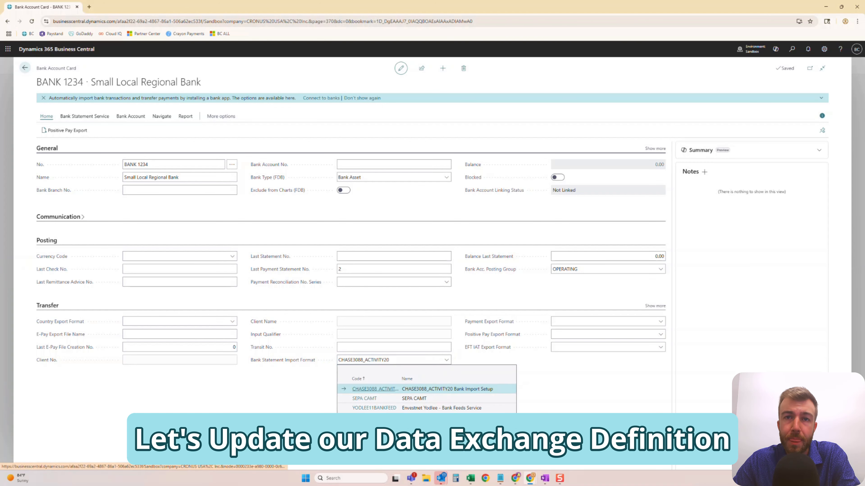
left_click(374, 389)
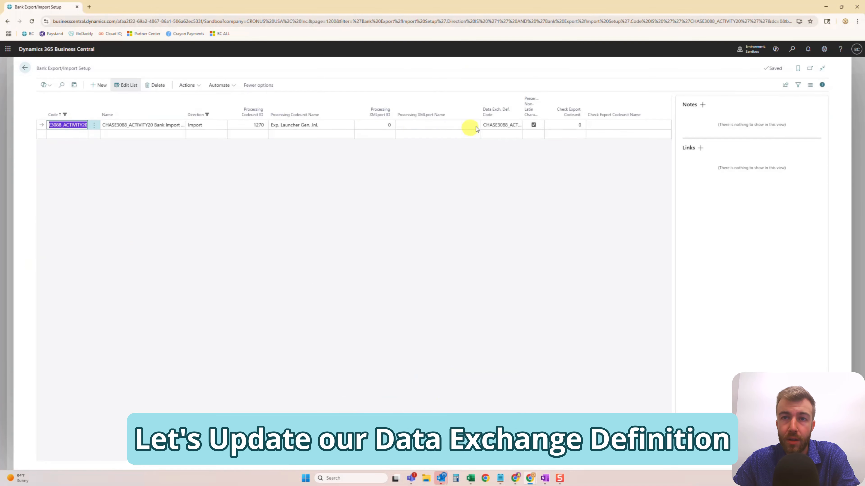
left_click(511, 125)
left_click(518, 126)
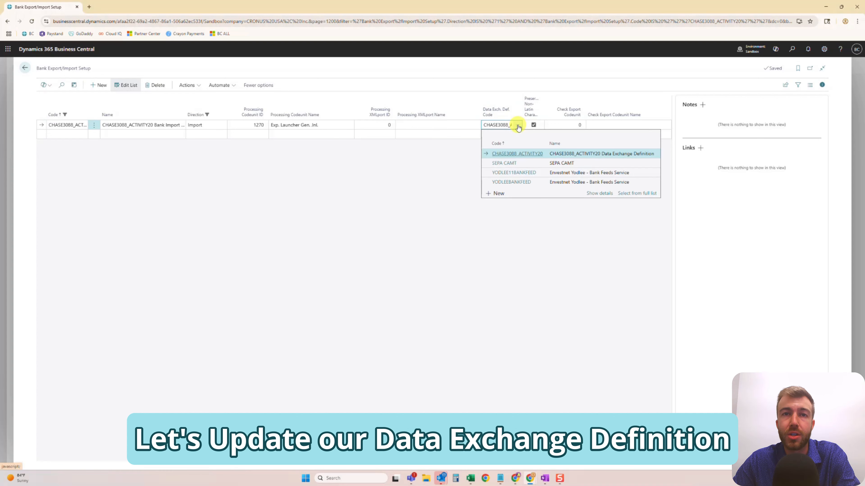
left_click(601, 196)
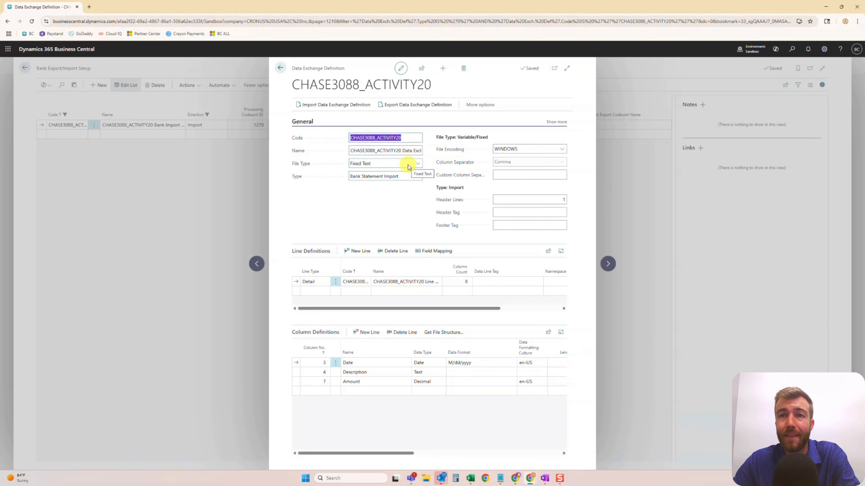
Set the definition's file type to Variable Text and the Date column's data format to M/d/yyyy, and close the definition
left_click(394, 166)
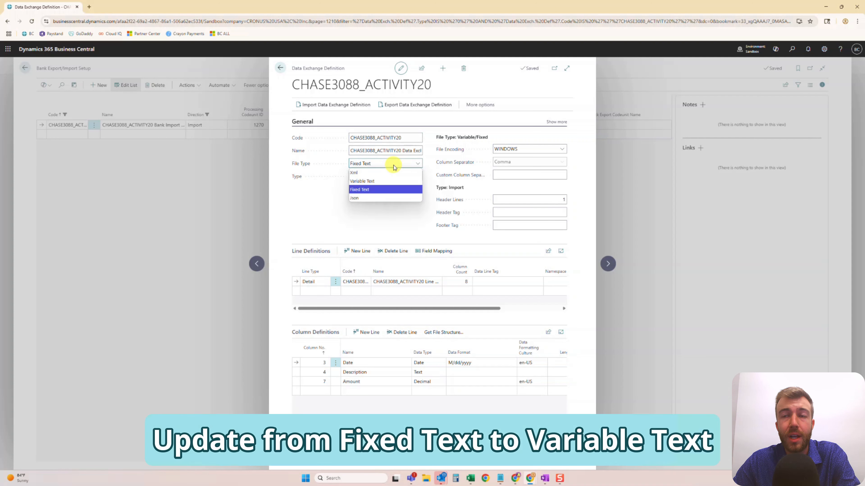
left_click(374, 184)
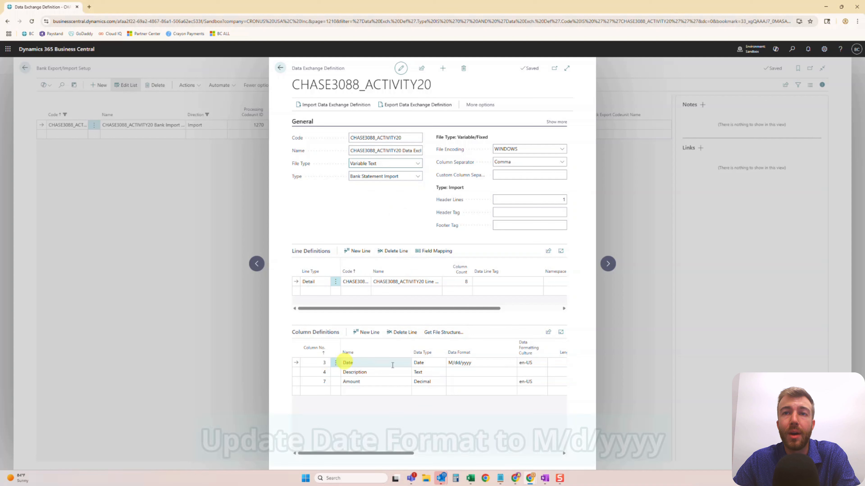
left_click(456, 363)
left_click(460, 362)
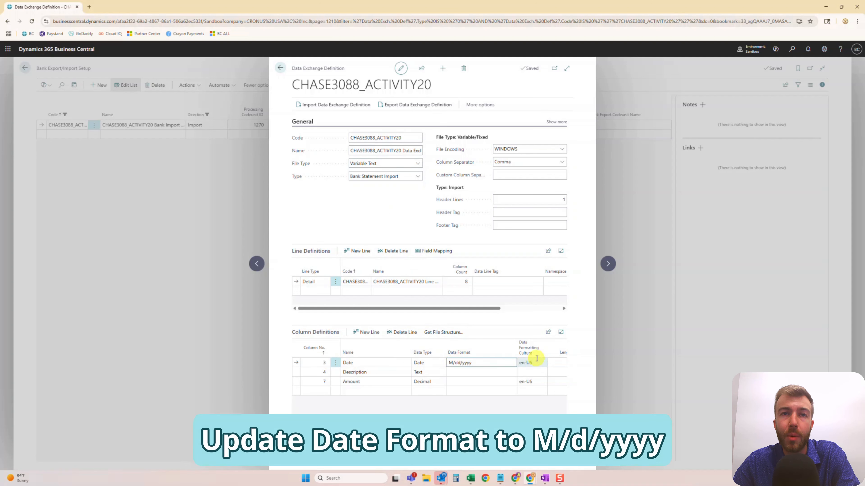
key("BackSpace")
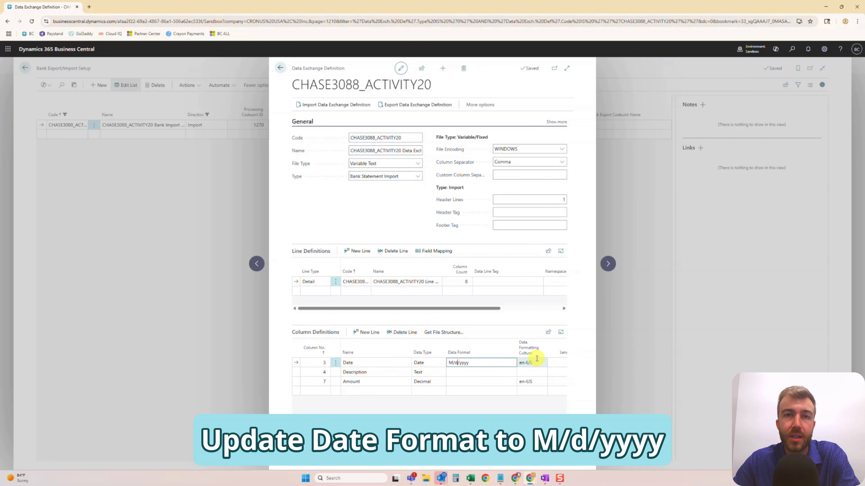
left_click(445, 412)
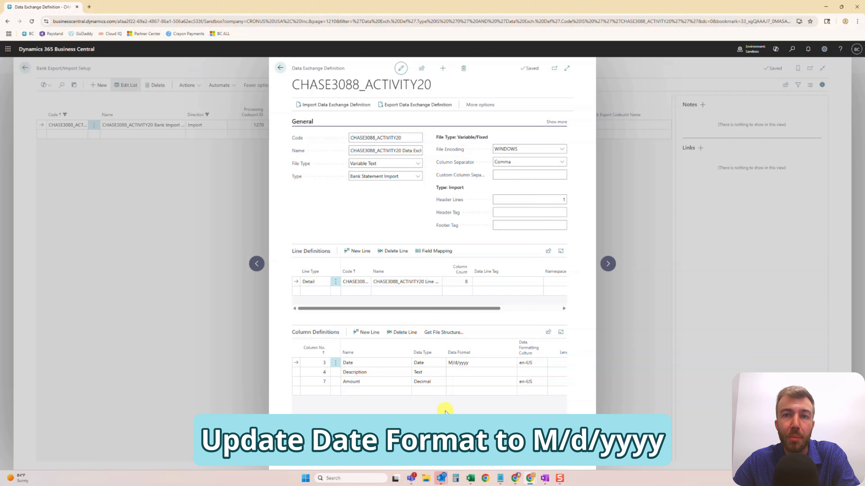
left_click(460, 363)
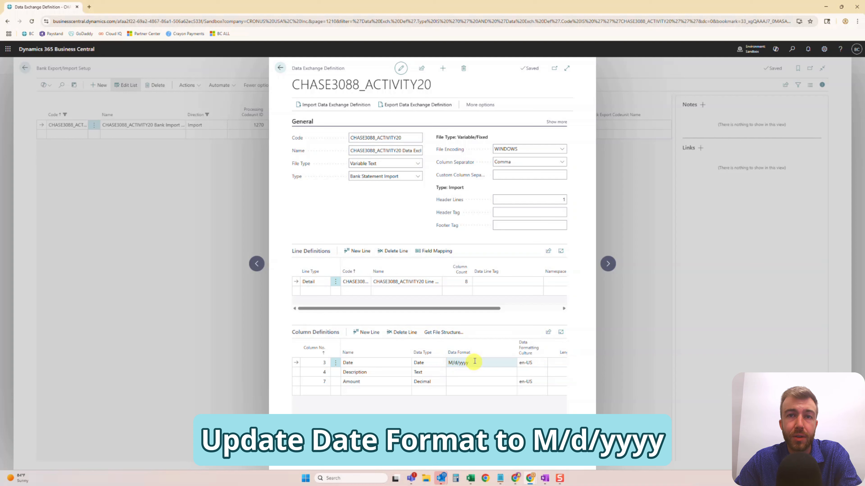
left_click(279, 68)
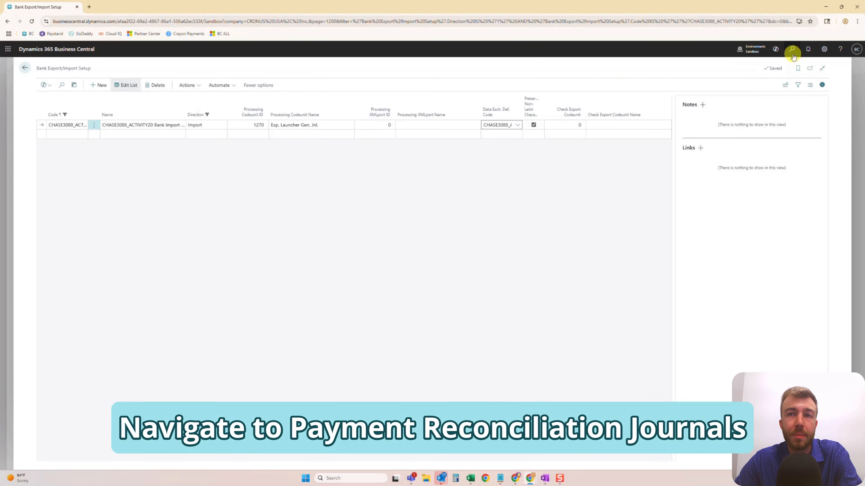
Find and open the payment reconciliation journals page from the bank export/import setup
left_click(792, 49)
type("payment rec jou")
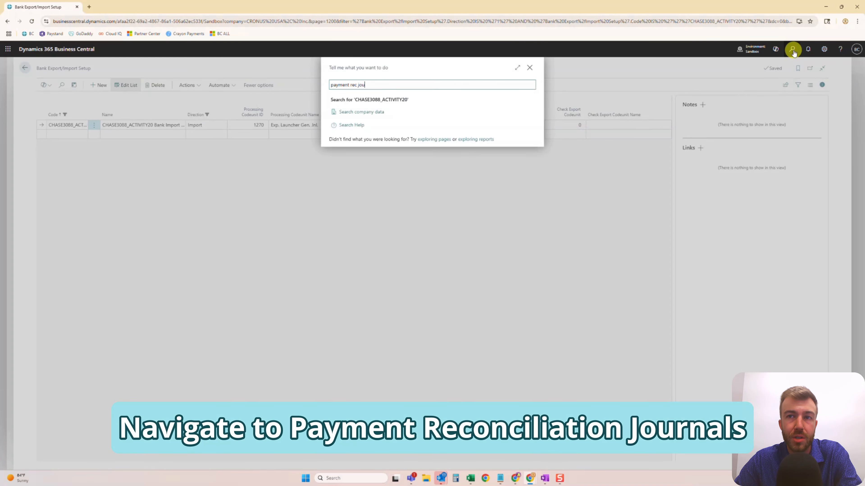
type("r")
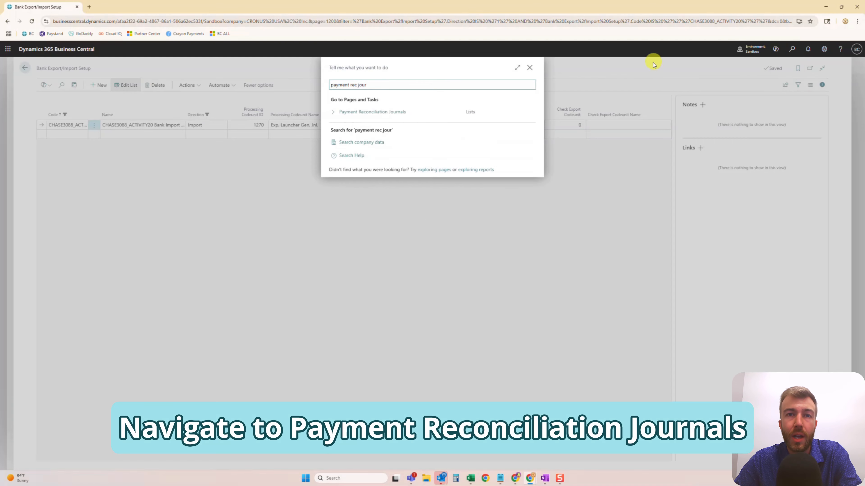
left_click(380, 115)
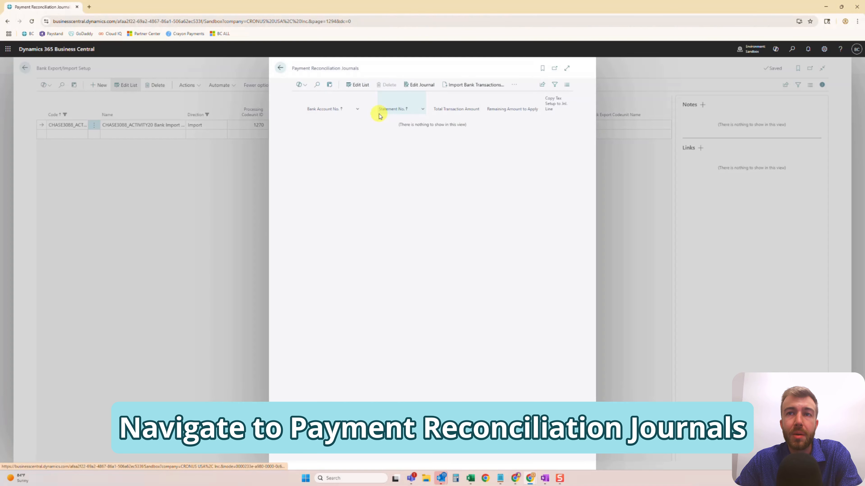
Import bank transactions from Chase3088_Activity20230629_20250629_20250630.CSV into a journal and sort its lines by account number
left_click(467, 86)
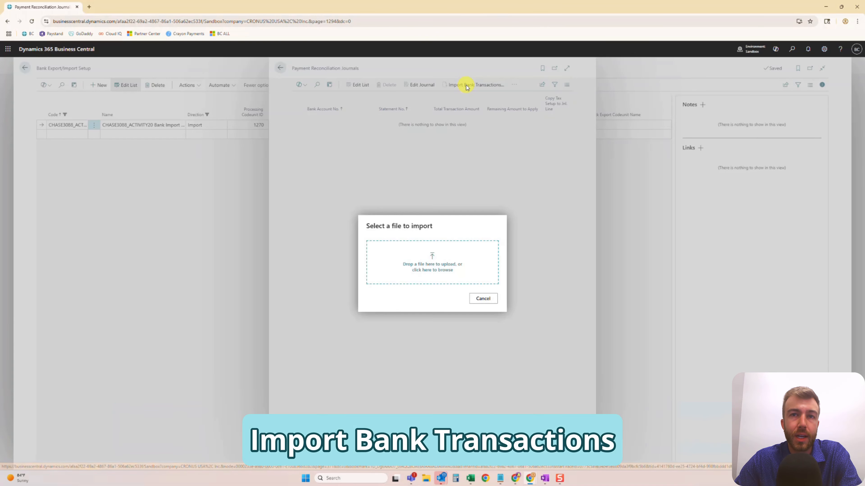
left_click(437, 266)
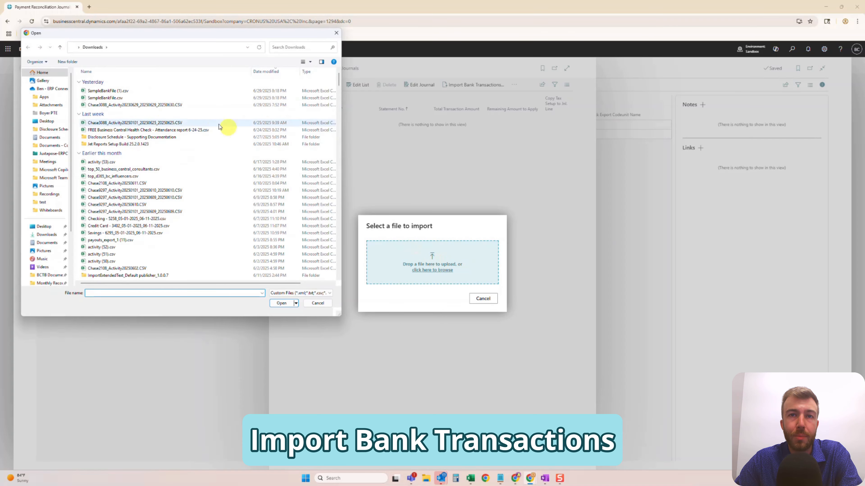
double_click(106, 105)
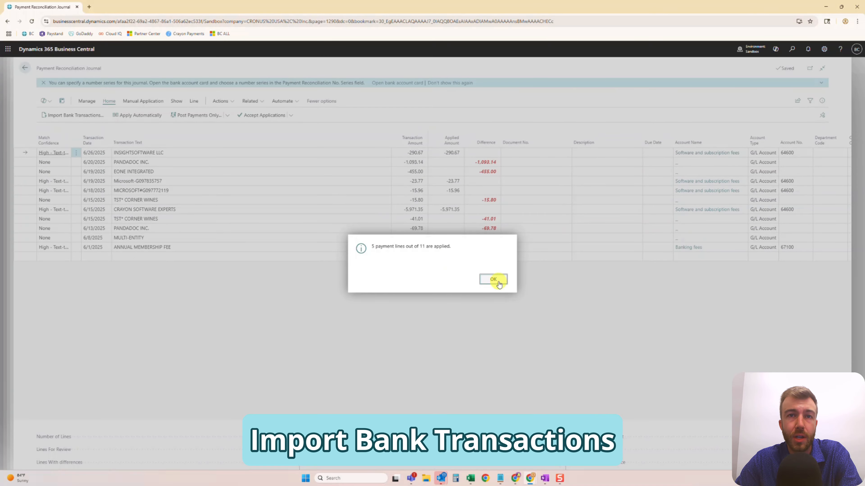
left_click(498, 282)
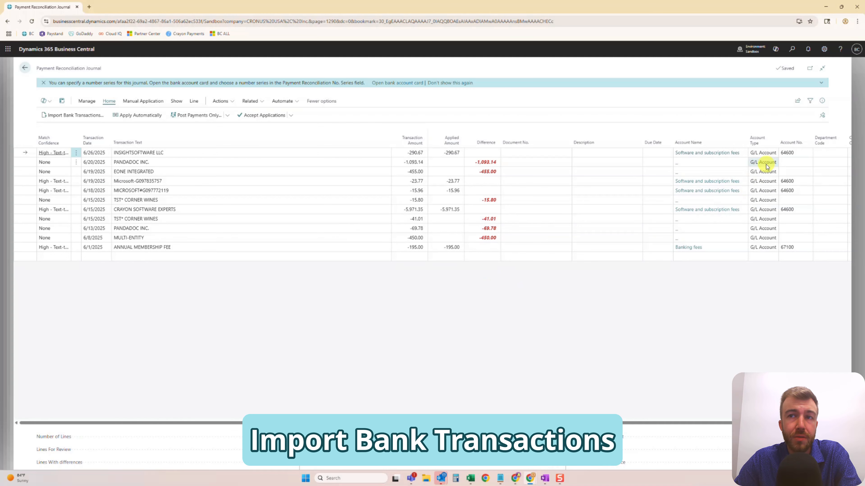
left_click(789, 143)
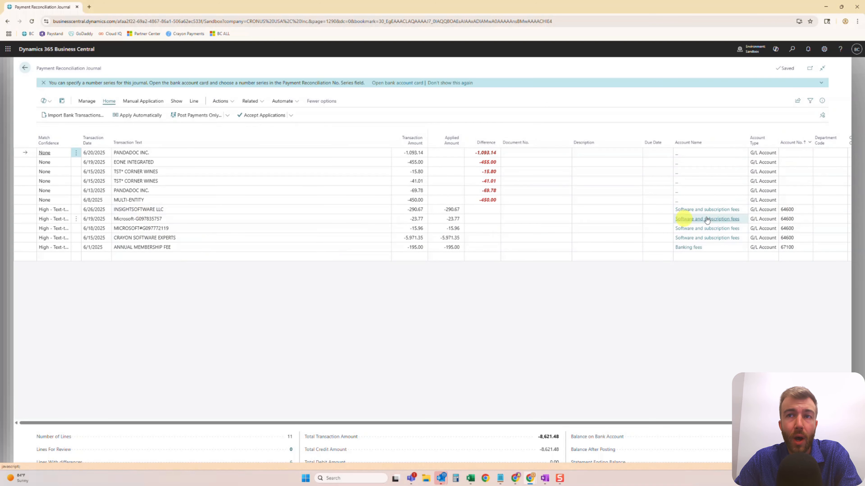
Review the text-to-account mappings, discard the incomplete PANDADOC INC. mapping and re-apply the mapping rules to all statement lines
left_click(143, 104)
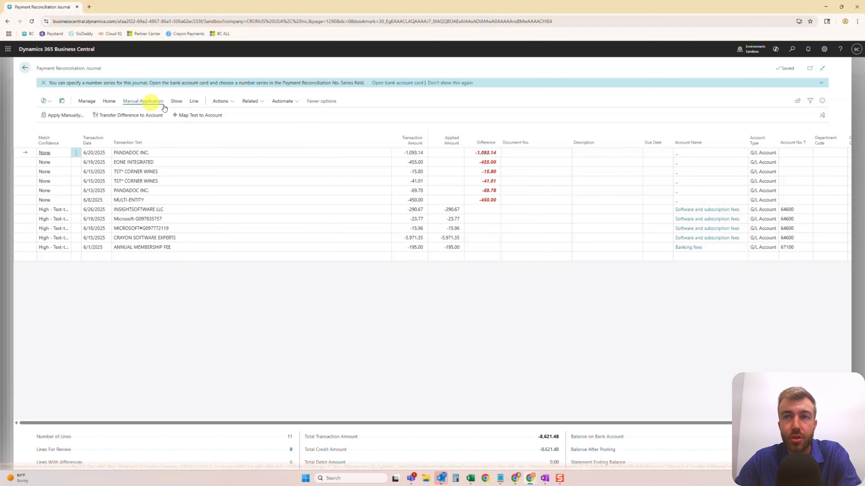
left_click(200, 118)
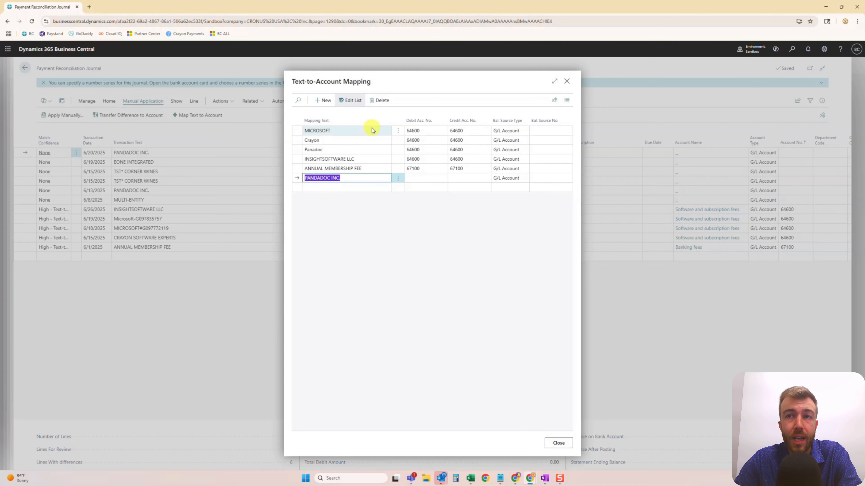
left_click(559, 443)
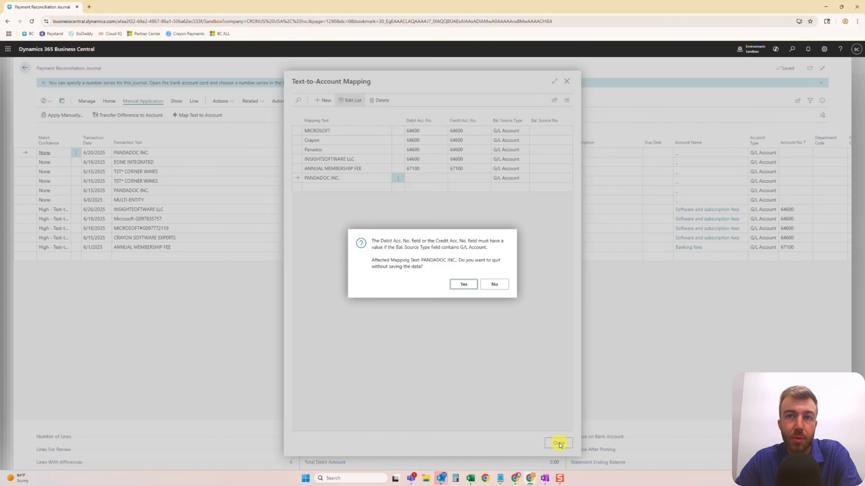
left_click(465, 284)
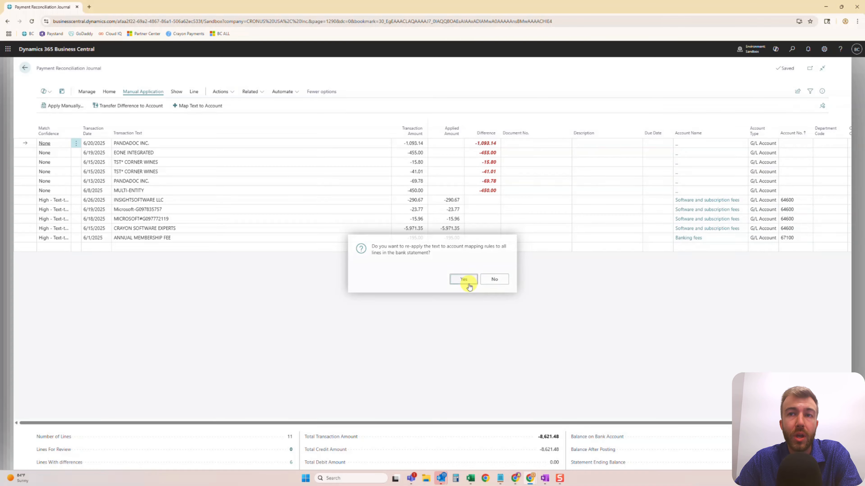
left_click(469, 285)
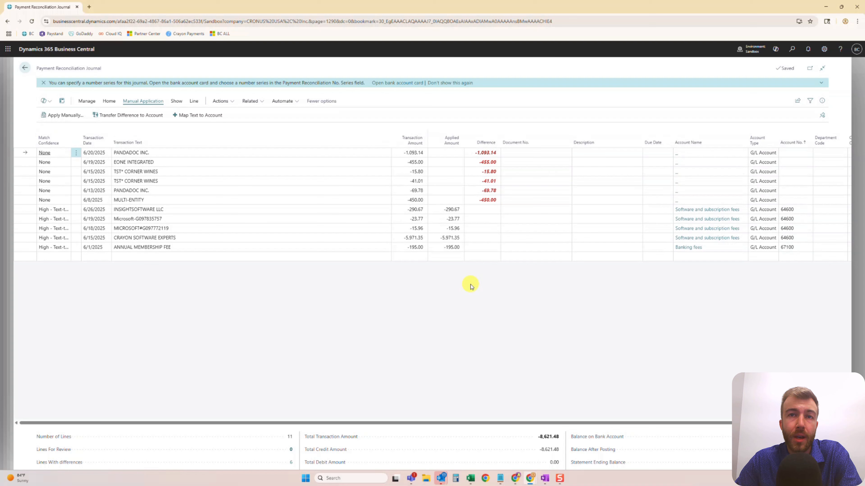